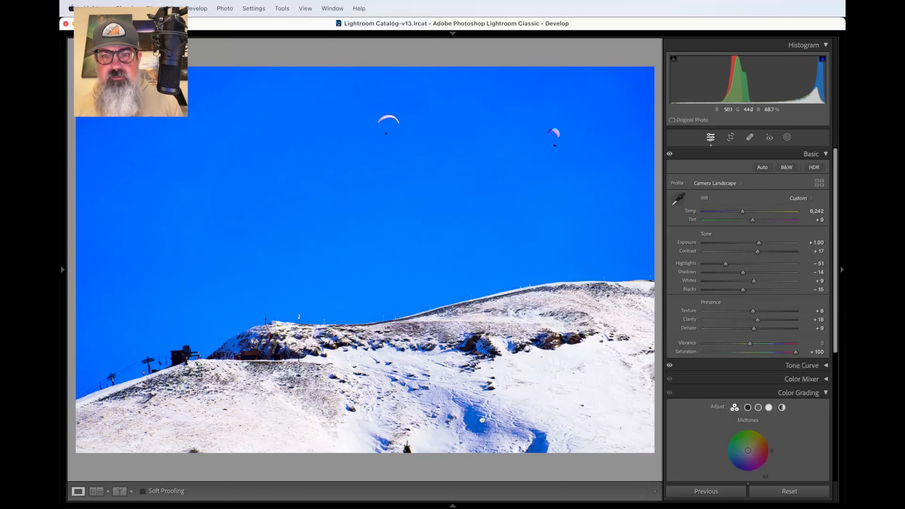
Step: Examine the blue shadow areas in the snow below the ridge at several magnifications
left_click(482, 420)
left_click(416, 328)
key("super+equal")
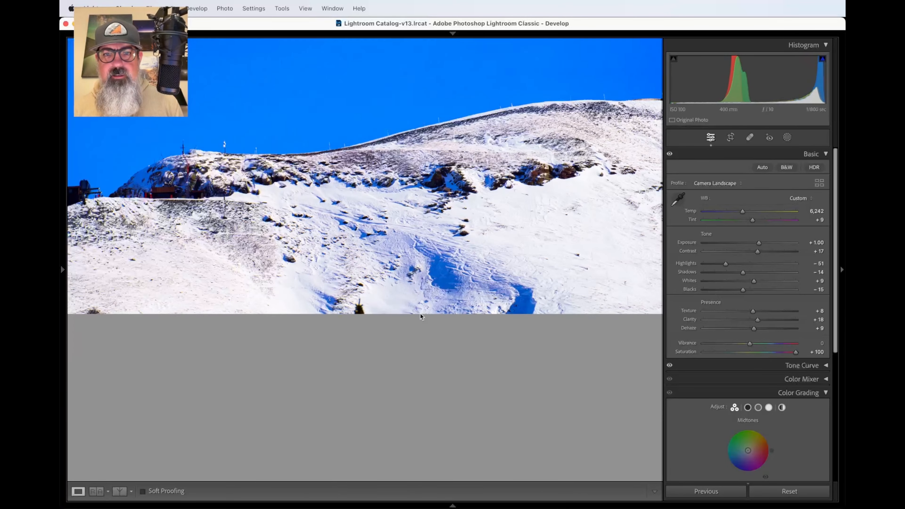
key("super+equal")
key("super+equal")
key("super+equal")
key("super+equal")
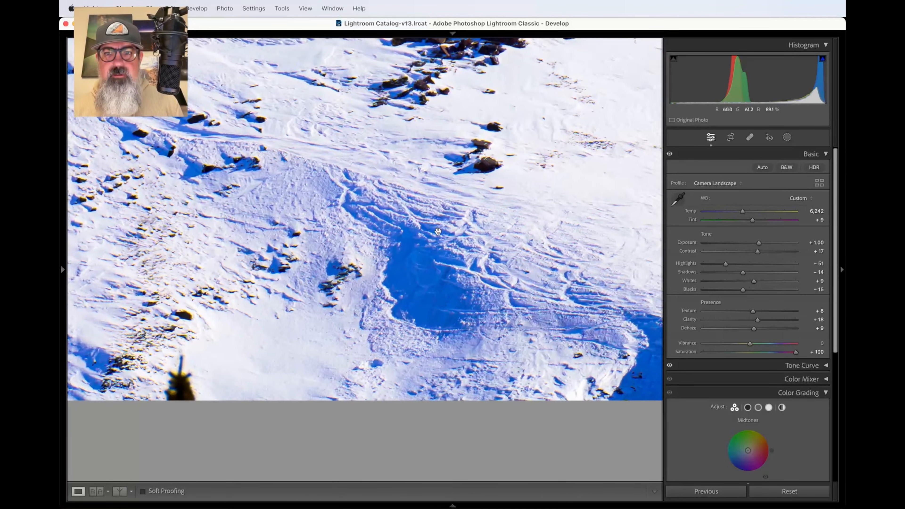
key("super+minus")
key("super+minus")
key("super+minus")
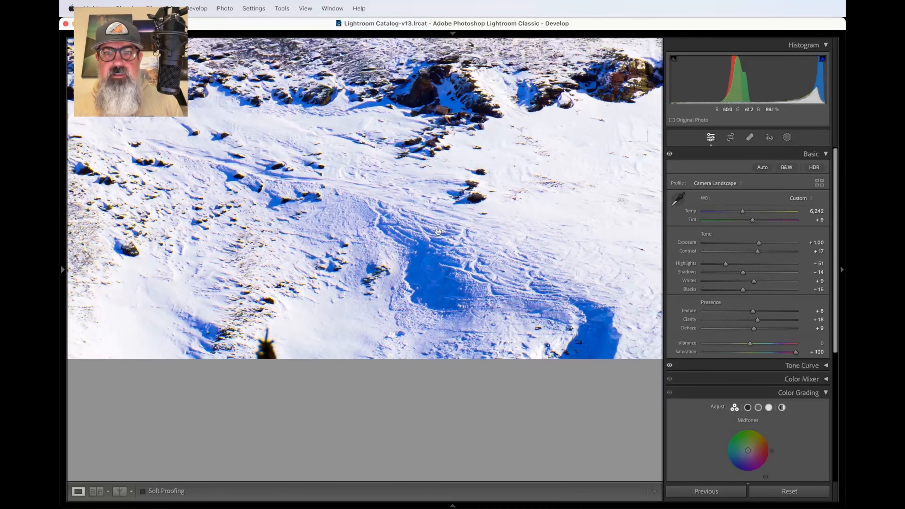
key("super+minus")
key("super+minus")
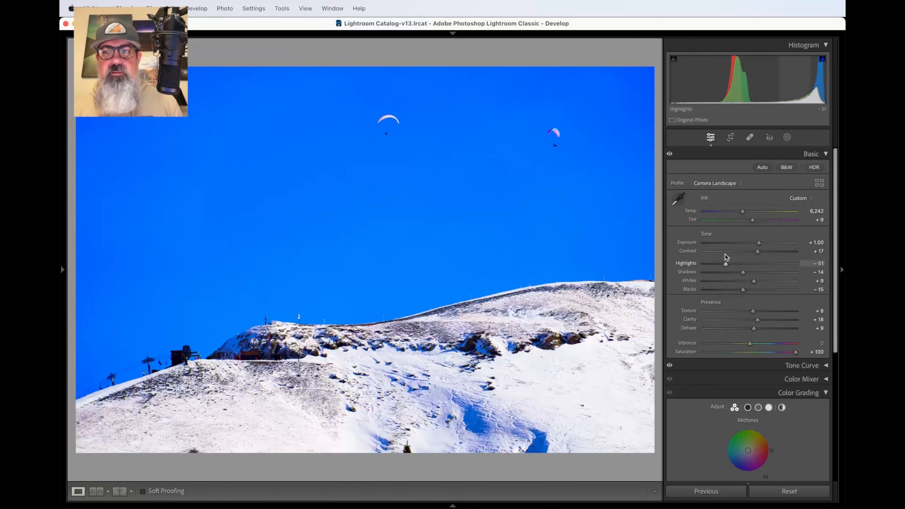
Step: Set the white balance temperature to 6,311 and check the sky and ridge line up close
left_click_drag(742, 212, 742, 212)
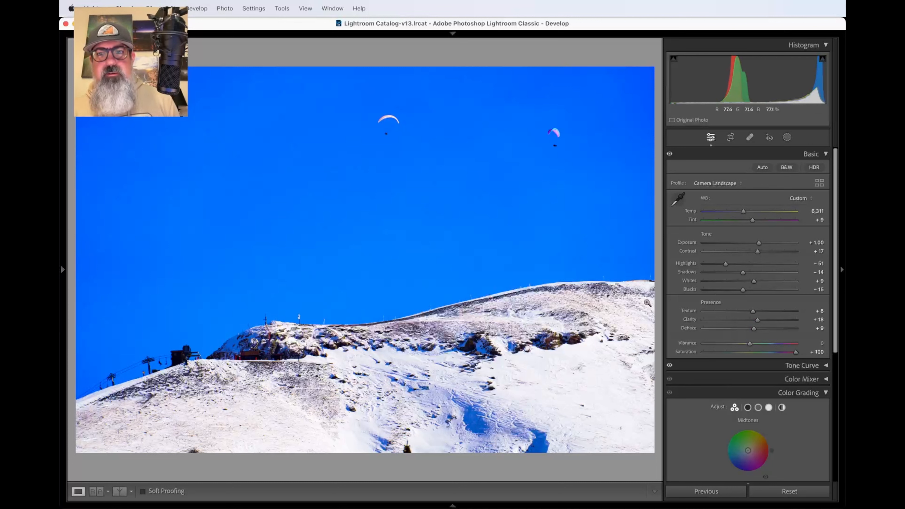
key("super+equal")
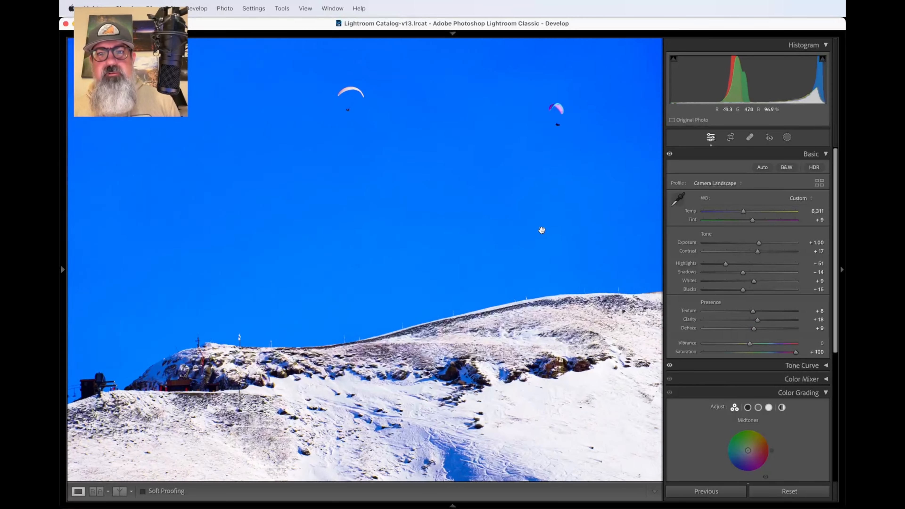
key("super+equal")
key("super+minus")
key("super+minus")
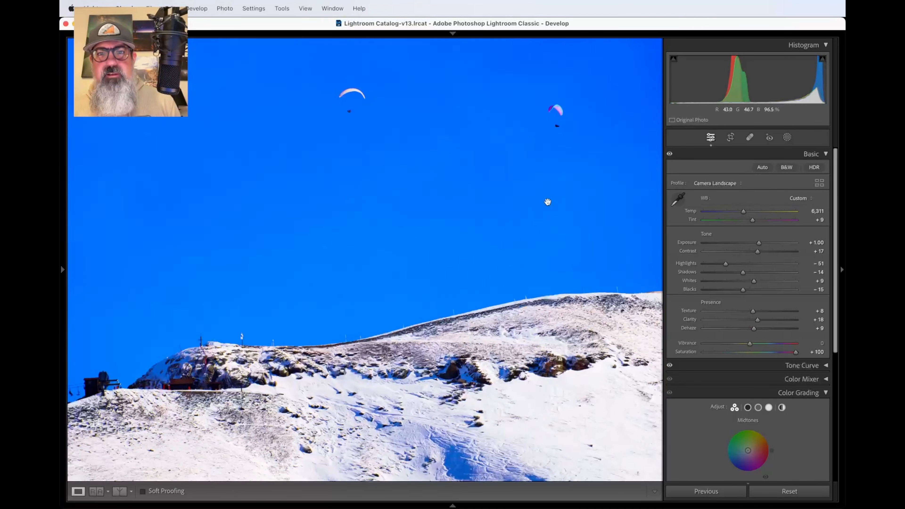
key("super+equal")
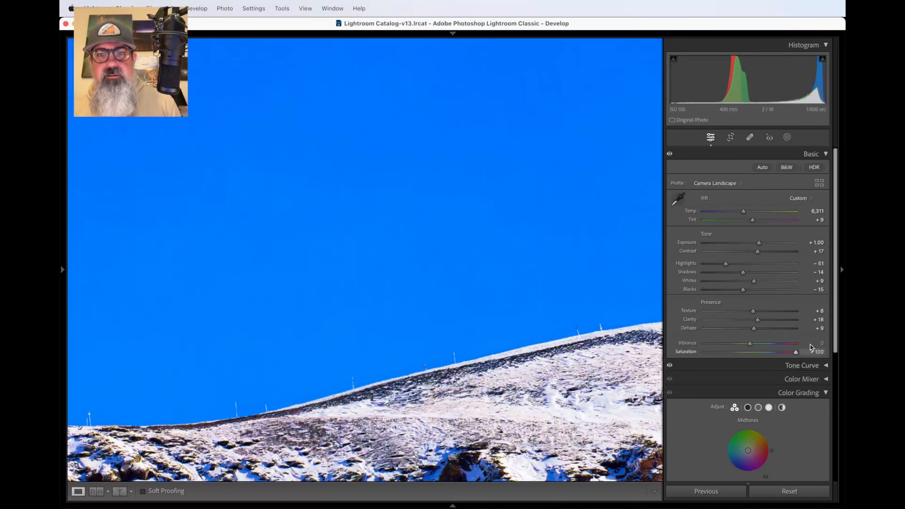
left_click(518, 289)
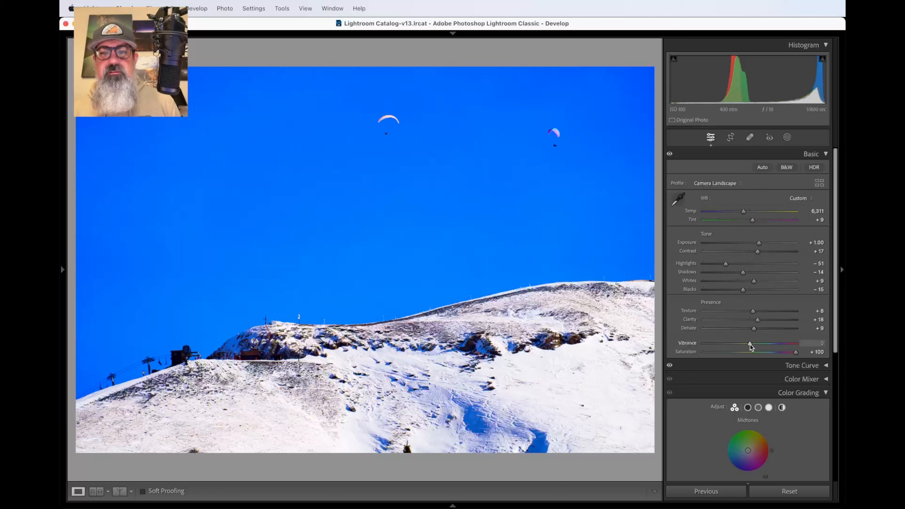
Step: Raise Vibrance to +100 while viewing the rocky ridge, and compare the effect on the whole photo
left_click(473, 338)
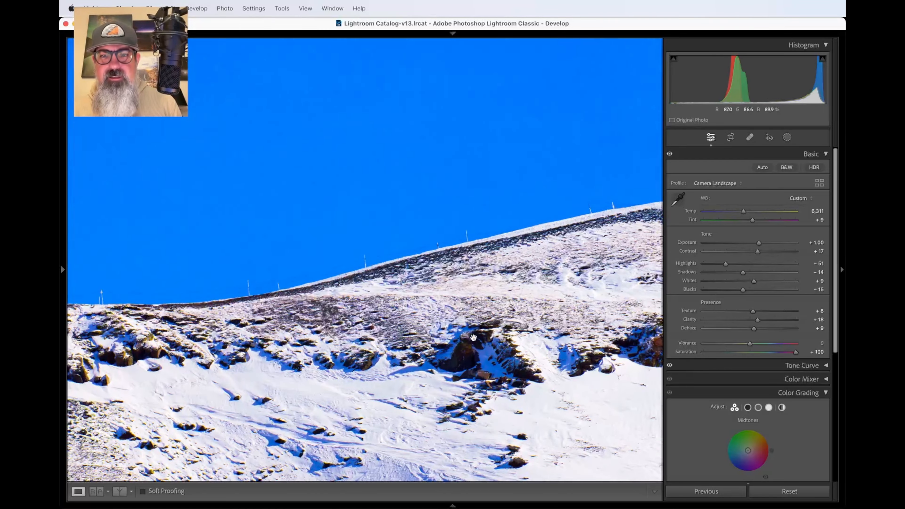
left_click_drag(474, 337, 348, 341)
left_click_drag(750, 343, 799, 328)
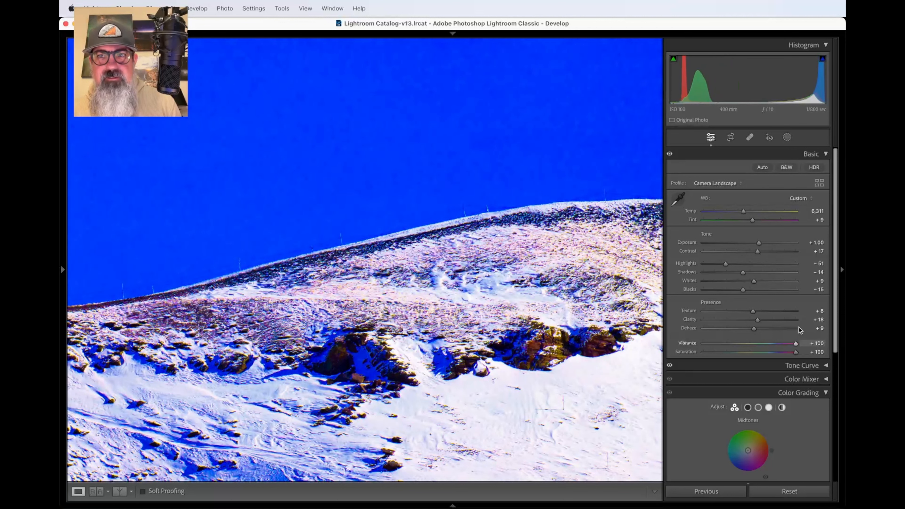
left_click(547, 281)
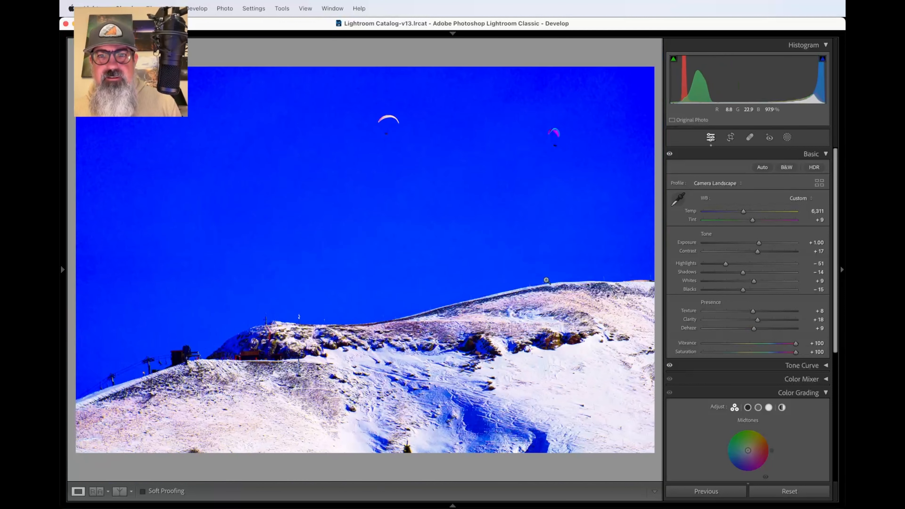
Step: Reduce Saturation to +55 and Vibrance to −11 while viewing the rocky snow slope up close
left_click(454, 267)
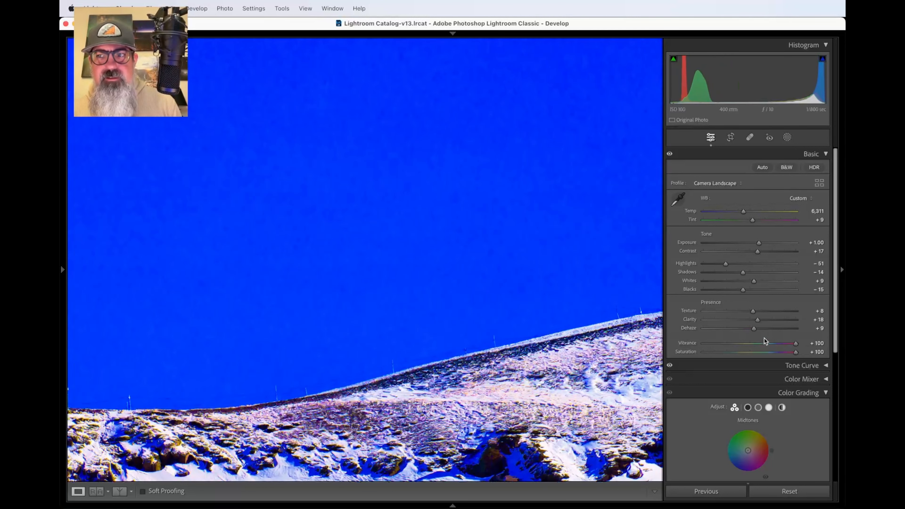
mouse_move(796, 343)
left_mouse_down()
mouse_move(773, 343)
mouse_move(783, 339)
left_mouse_up()
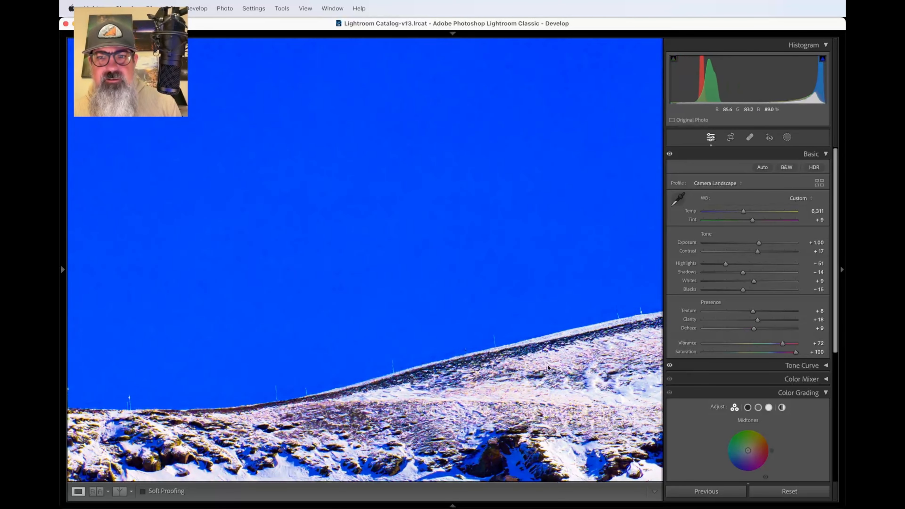
scroll(494, 424, "down", 10)
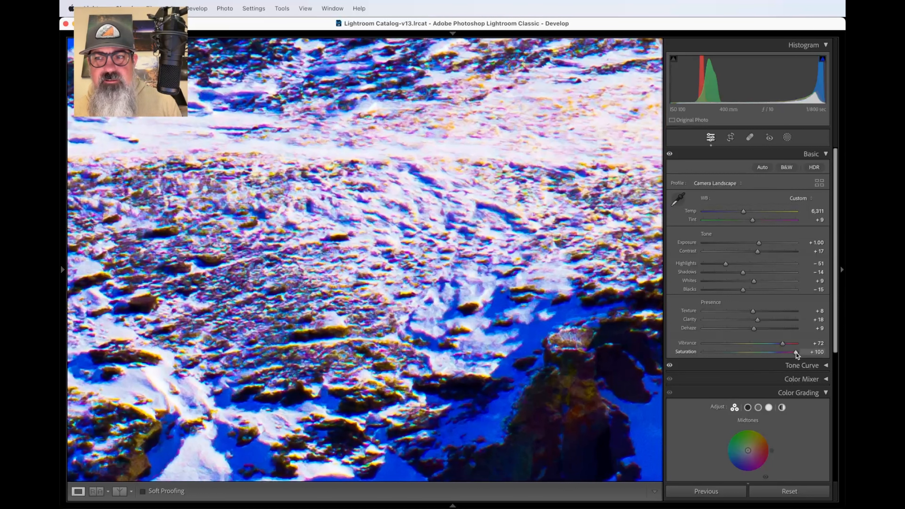
left_click_drag(796, 353, 745, 343)
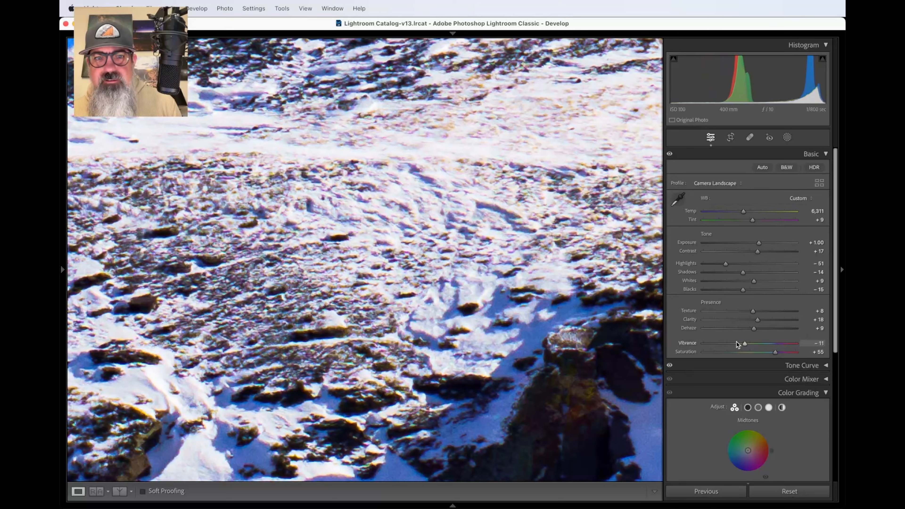
Step: Inspect the colors of the snow, rocks, lift station and hilltop building up close
left_click(528, 324)
left_click(375, 370)
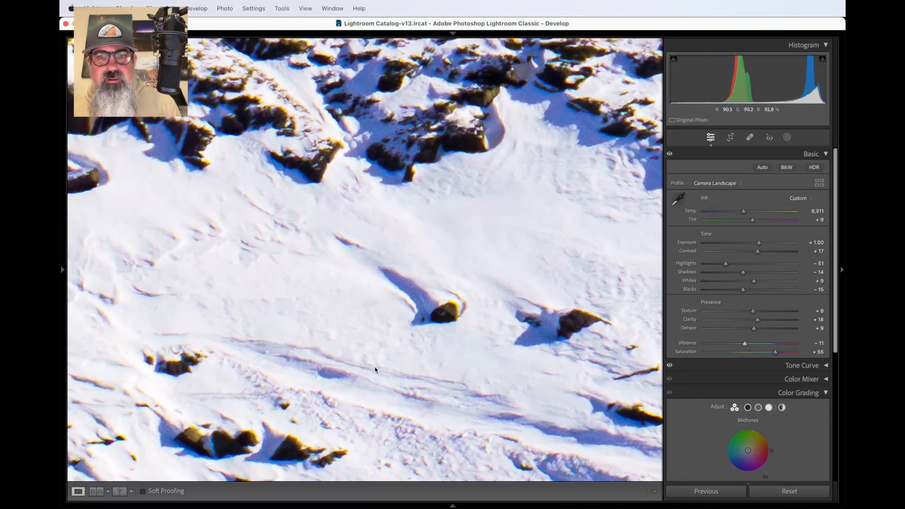
scroll(375, 368, "left", 10)
scroll(392, 375, "up", 4)
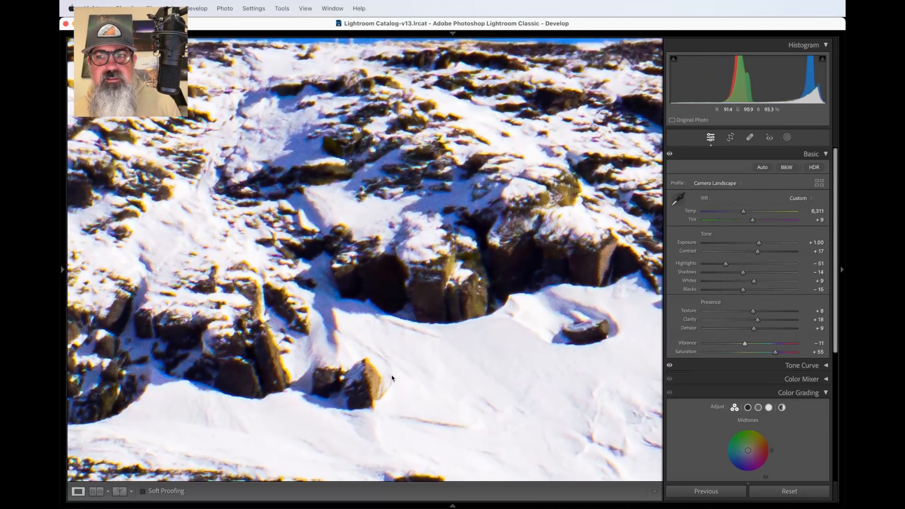
scroll(390, 374, "left", 5)
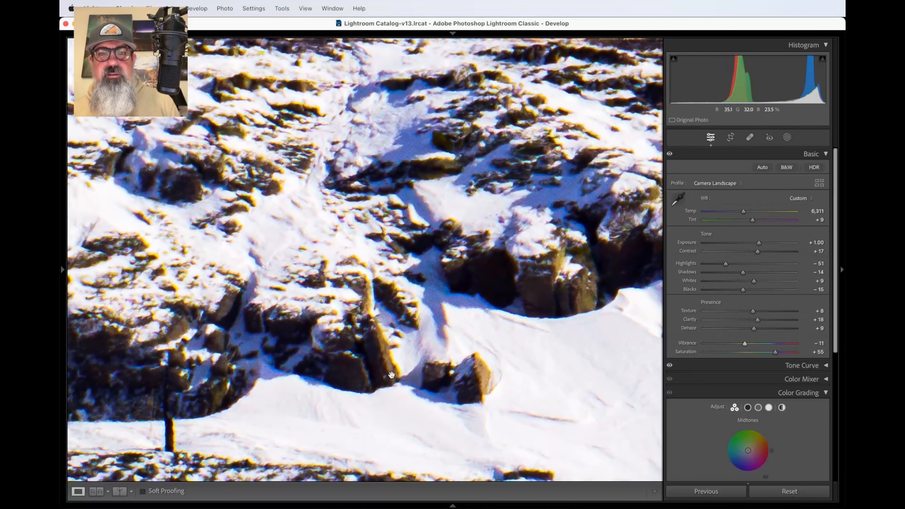
left_click(391, 375)
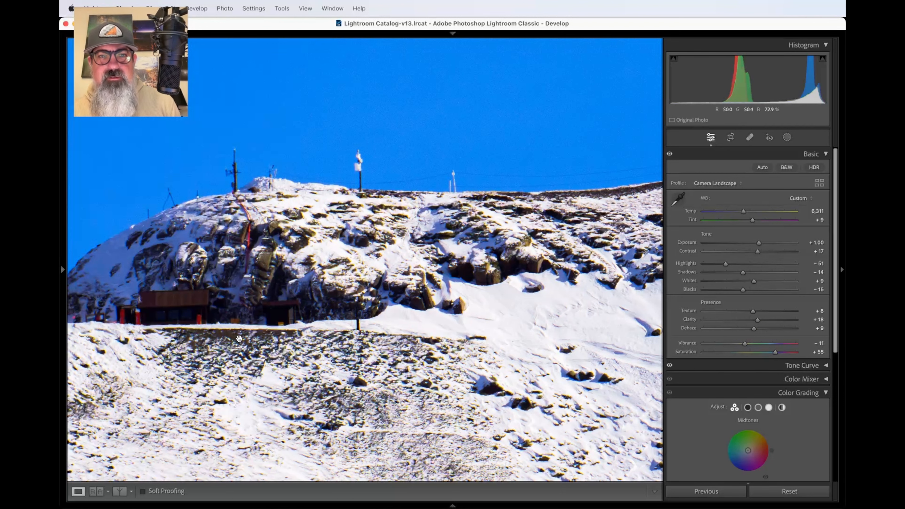
left_click_drag(238, 334, 527, 331)
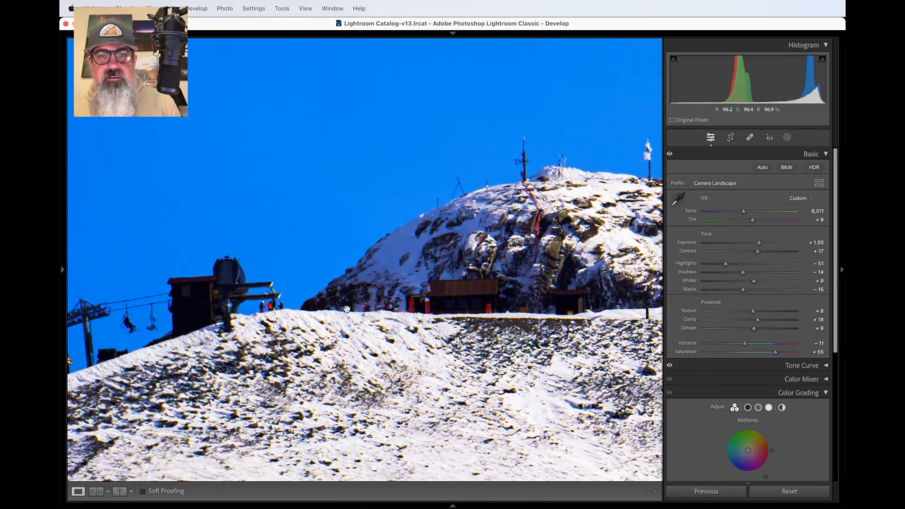
left_click(260, 307)
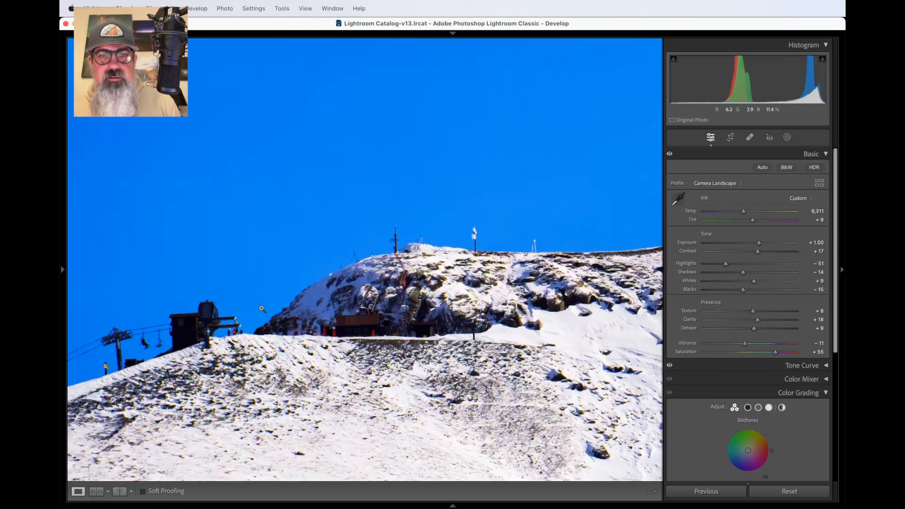
left_click(176, 363)
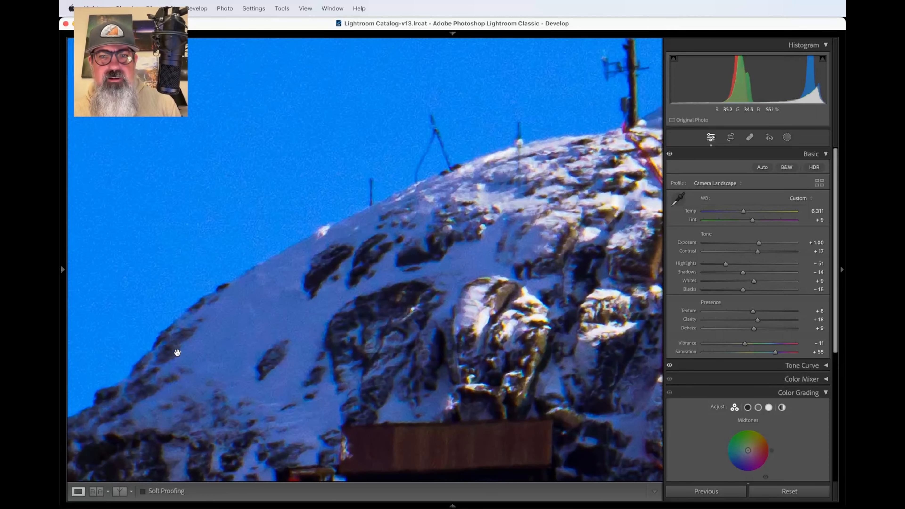
scroll(299, 419, "down", 5)
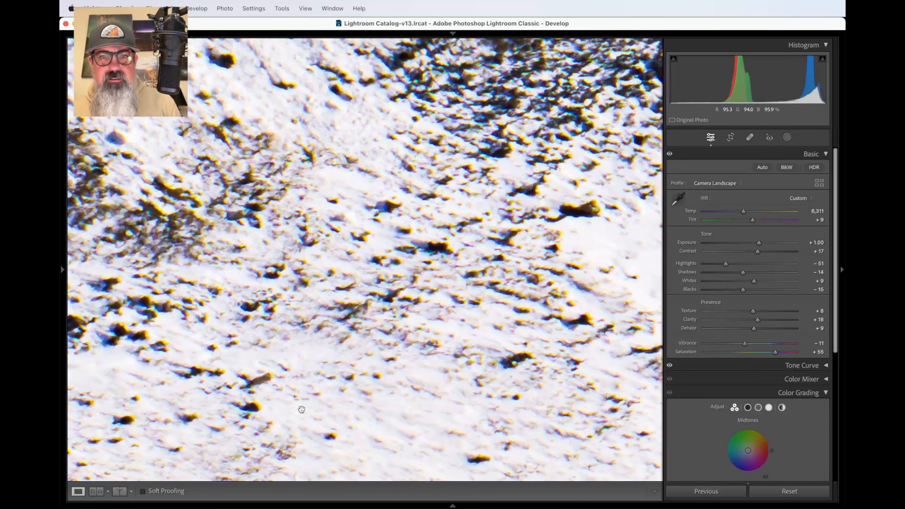
scroll(385, 193, "up", 1)
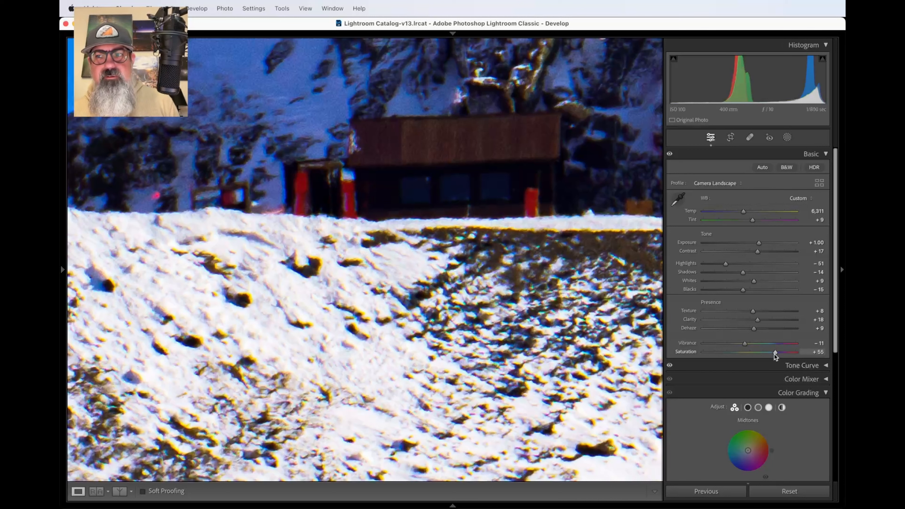
Step: Raise Saturation gradually to +73 and check the snow slope below the building
mouse_move(774, 354)
left_mouse_down()
mouse_move(782, 353)
mouse_move(763, 355)
mouse_move(776, 353)
left_mouse_up()
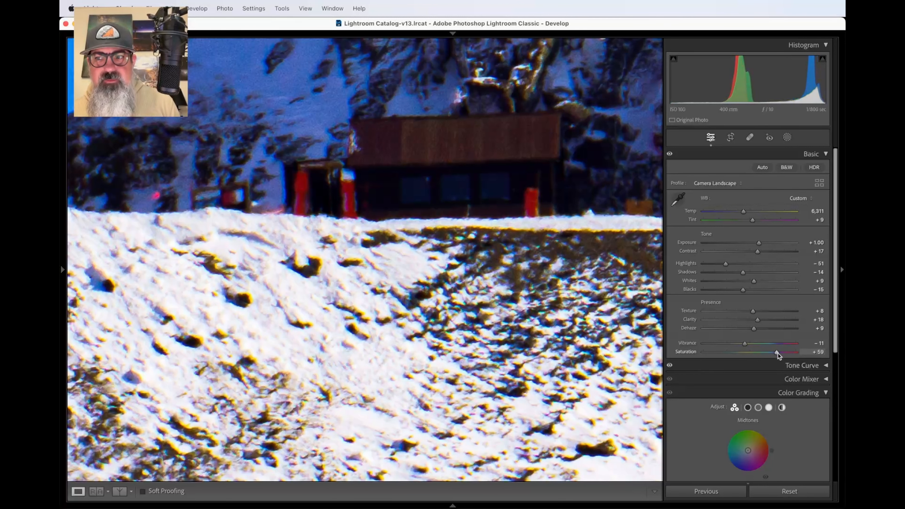
mouse_move(778, 353)
left_mouse_down()
mouse_move(758, 356)
mouse_move(784, 353)
left_mouse_up()
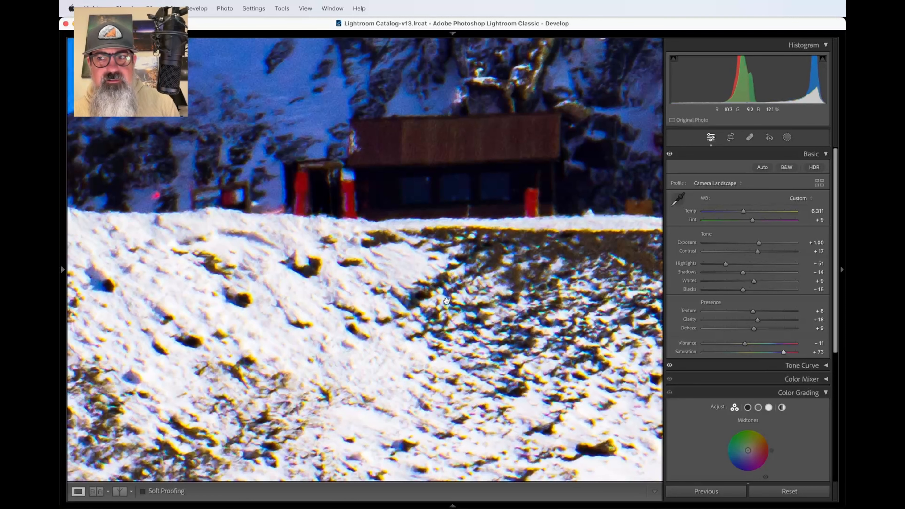
scroll(466, 410, "down", 2)
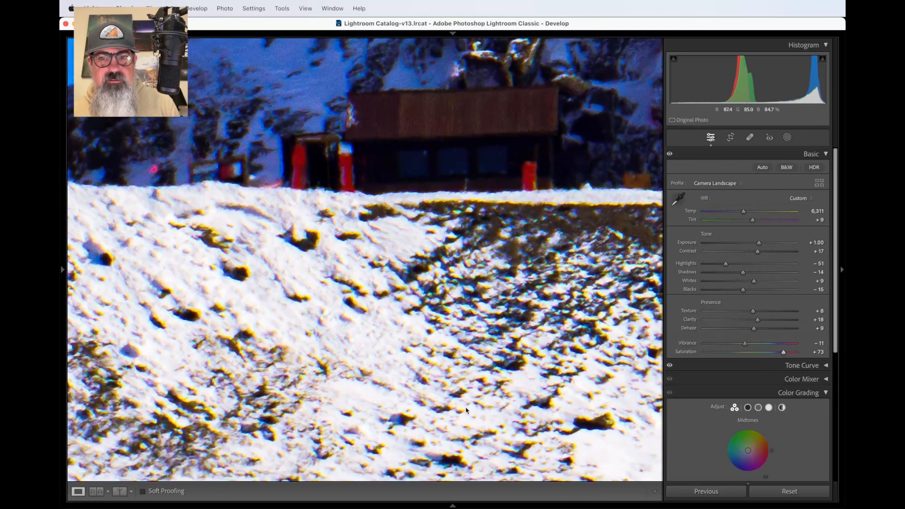
scroll(466, 410, "down", 6)
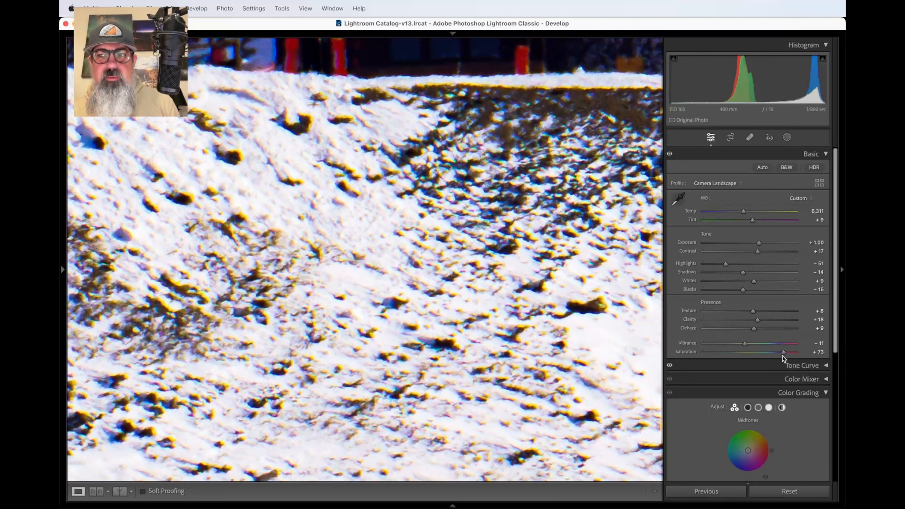
Step: Try lowering Saturation to +28 and raising Vibrance toward its maximum
left_click_drag(785, 354, 759, 354)
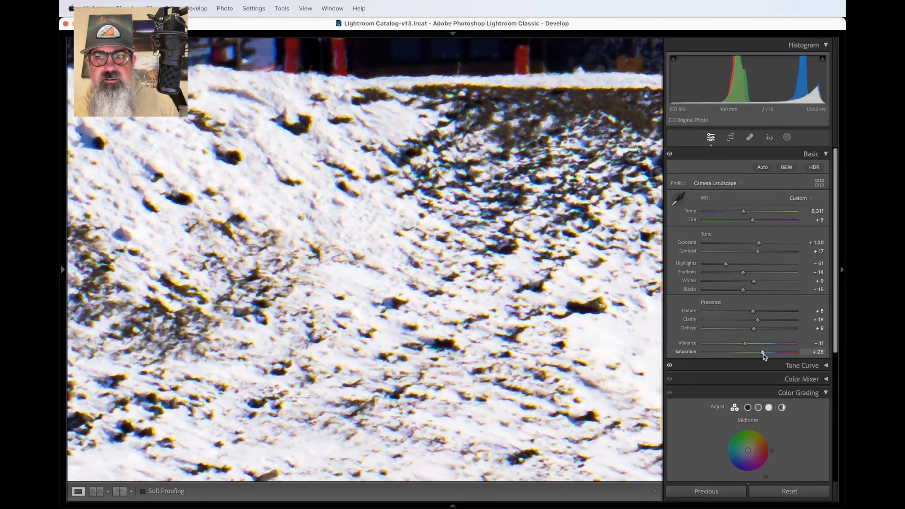
left_click_drag(745, 344, 806, 320)
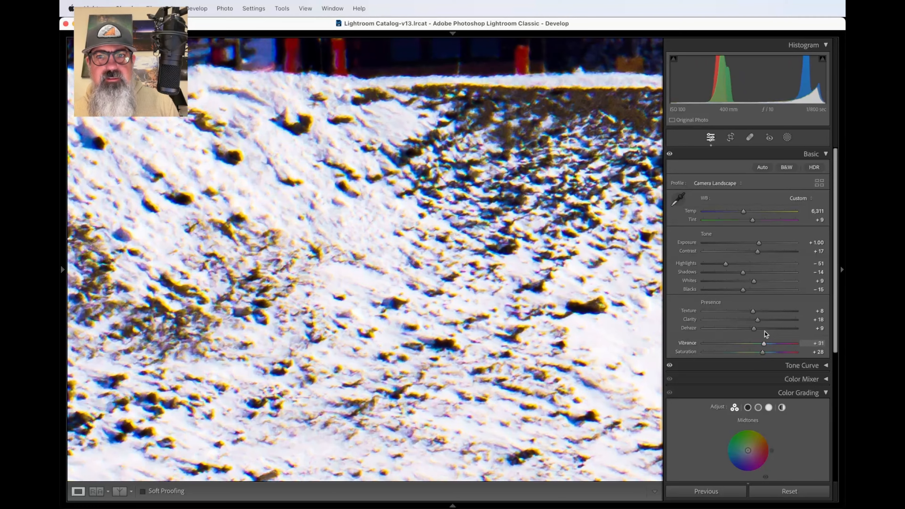
Step: Set Saturation to +60 and Vibrance to −29, and check the result on the snow and the whole photo
left_click_drag(795, 343, 725, 343)
left_click(572, 352)
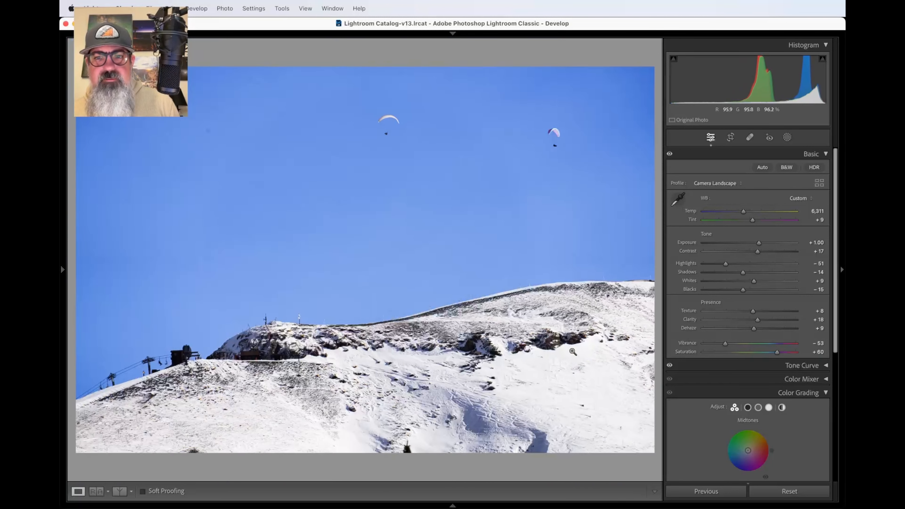
left_click_drag(725, 344, 736, 342)
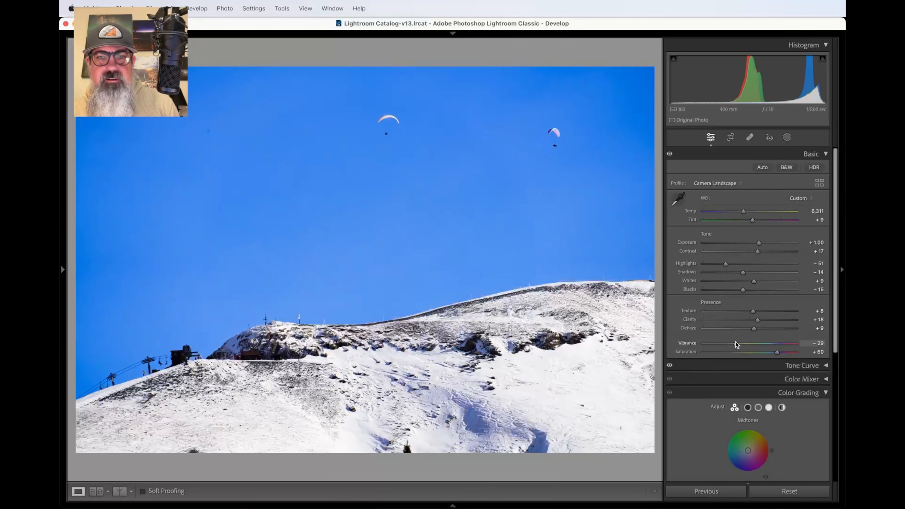
left_click(280, 434)
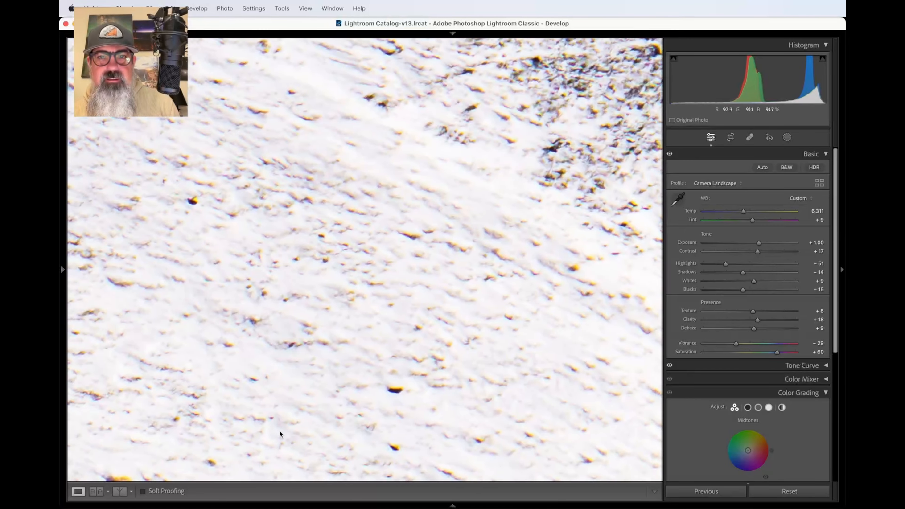
left_click(280, 434)
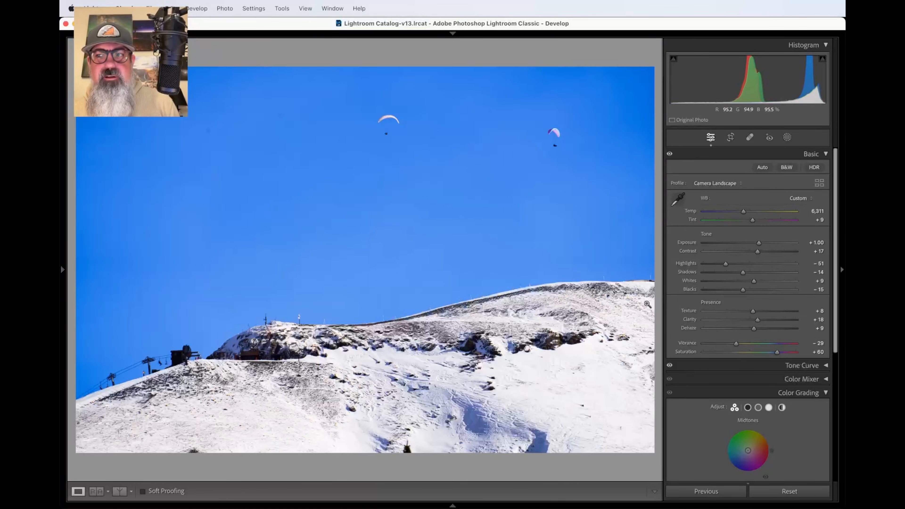